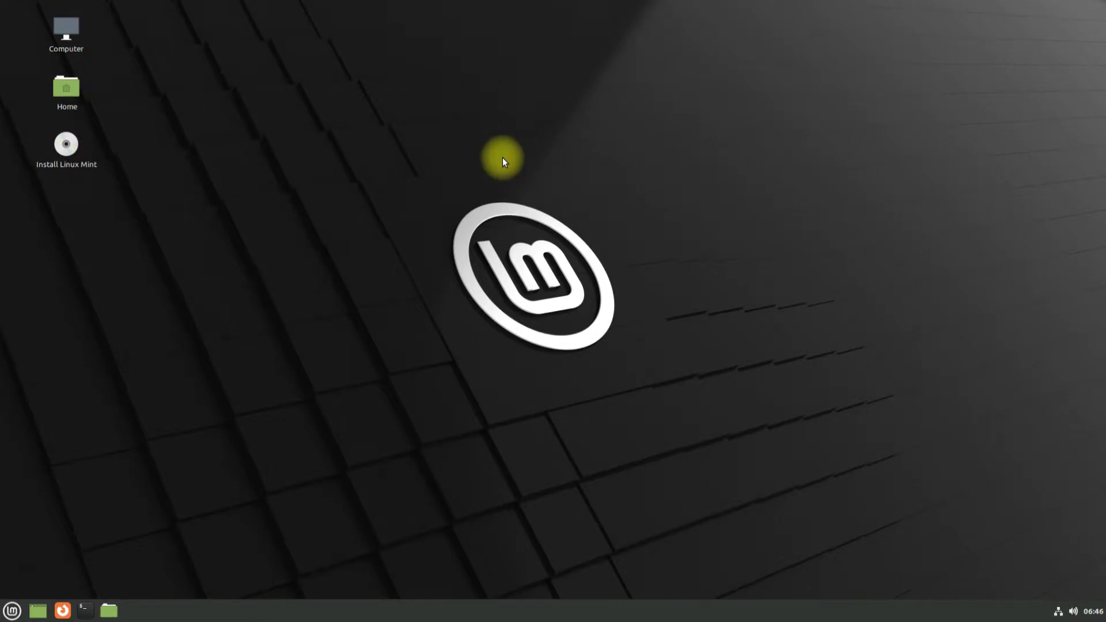
- Launch the installer, keep English and the English (US) keyboard, and skip multimedia codecs
right_click(67, 151)
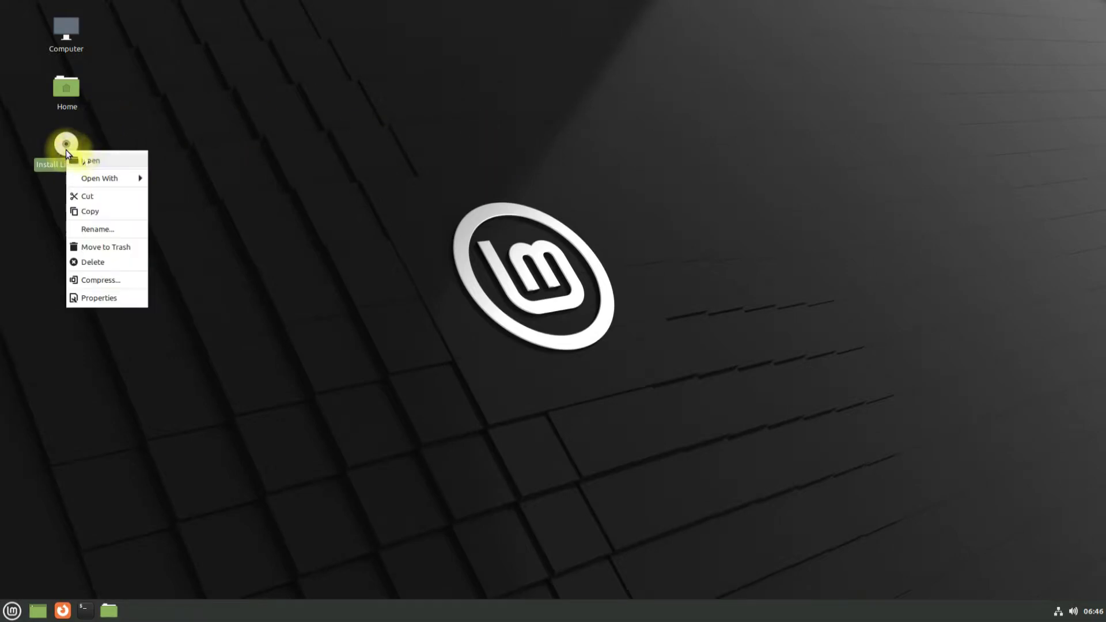
click(82, 154)
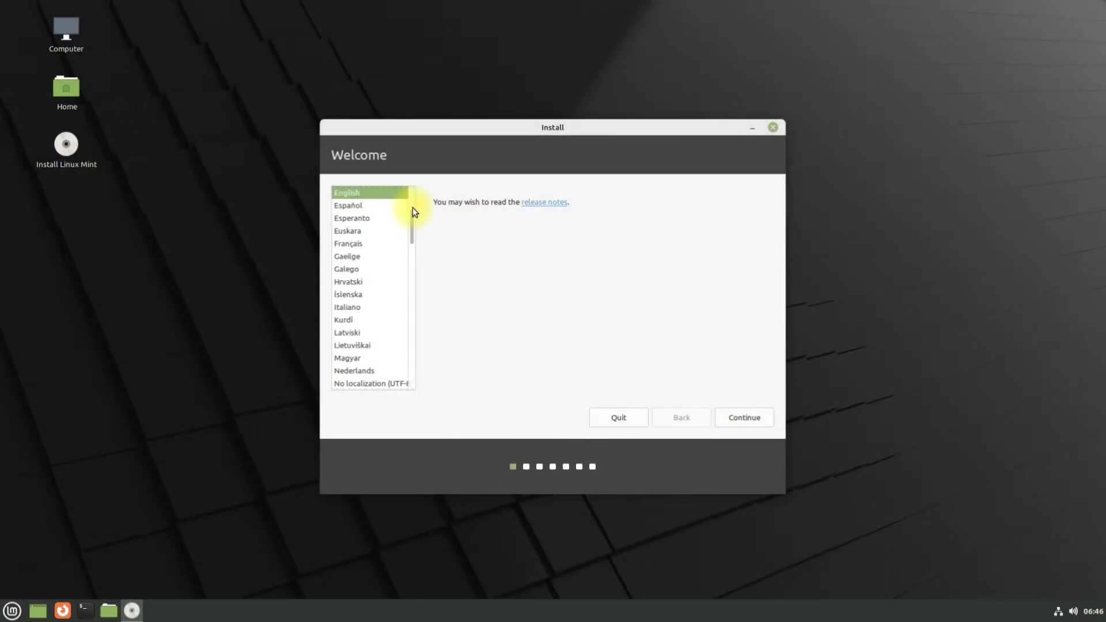
scroll(413, 210, up, 3)
click(764, 421)
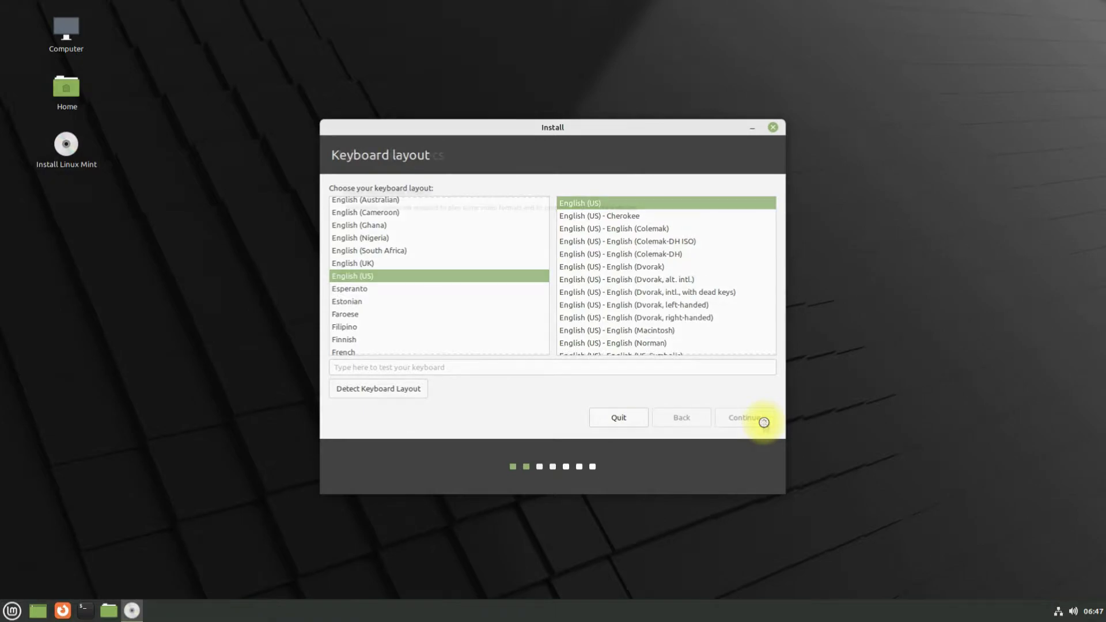
click(765, 423)
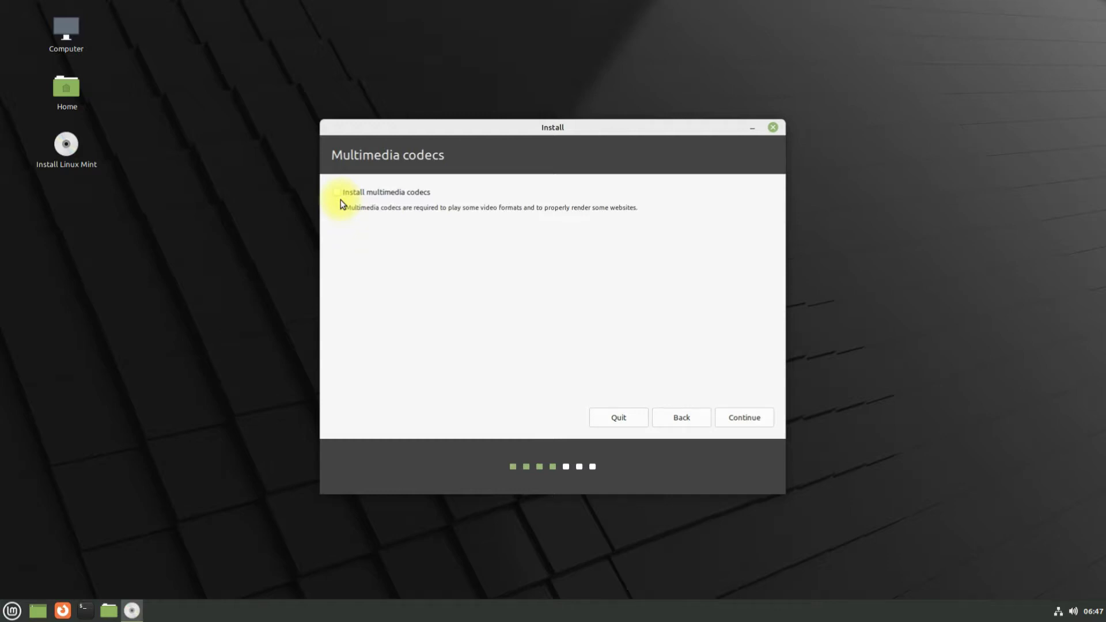
click(731, 417)
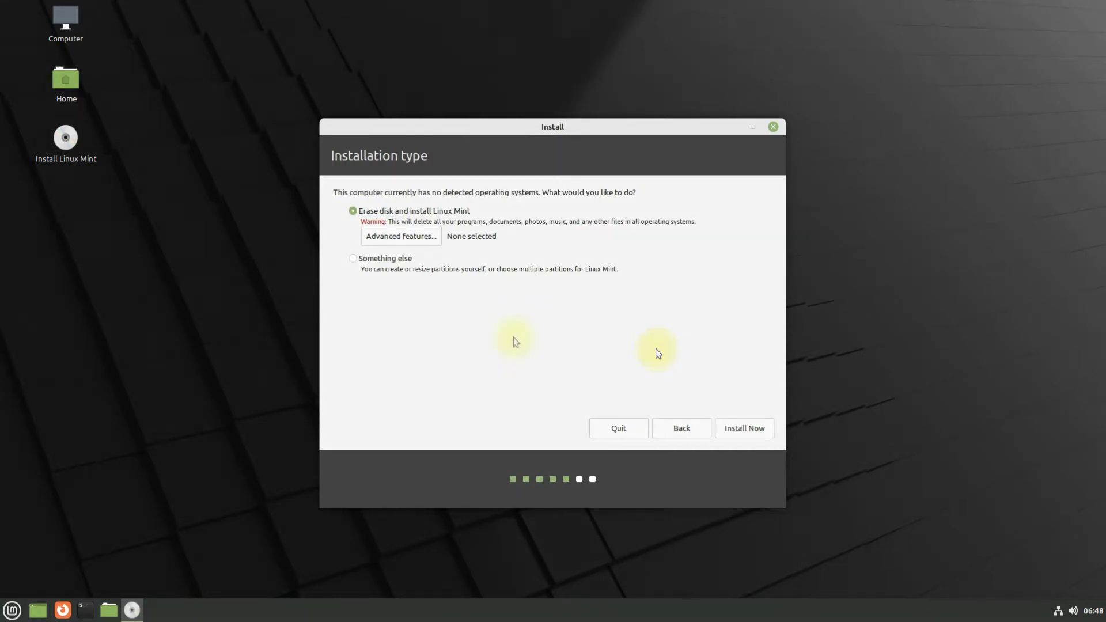
- Choose 'Something else' partitioning and create a new empty partition table on /dev/sda
click(363, 260)
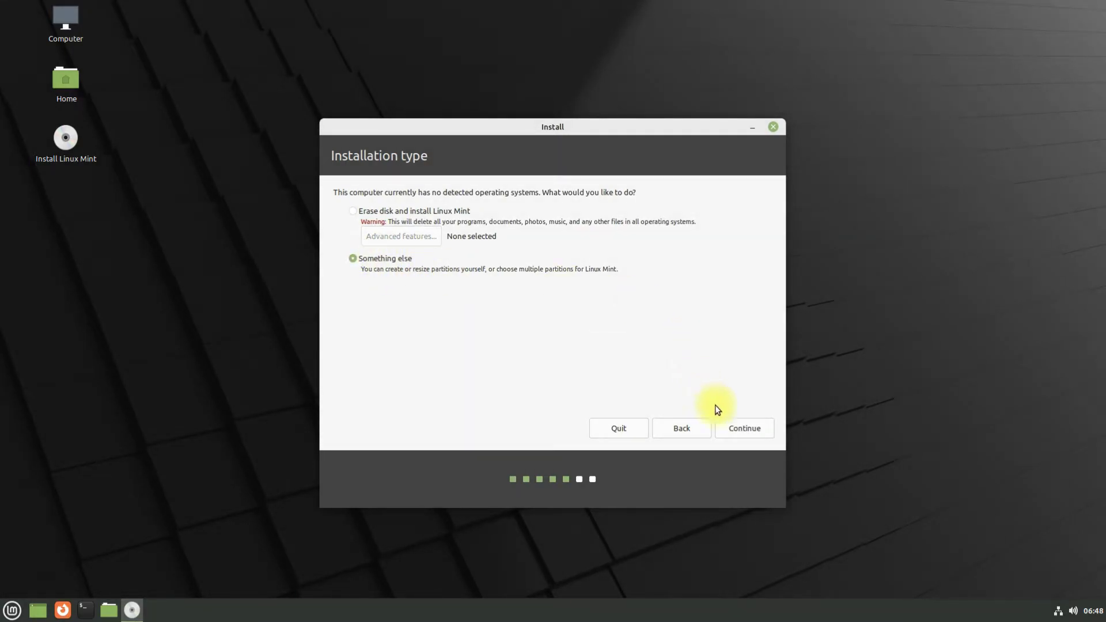
click(740, 426)
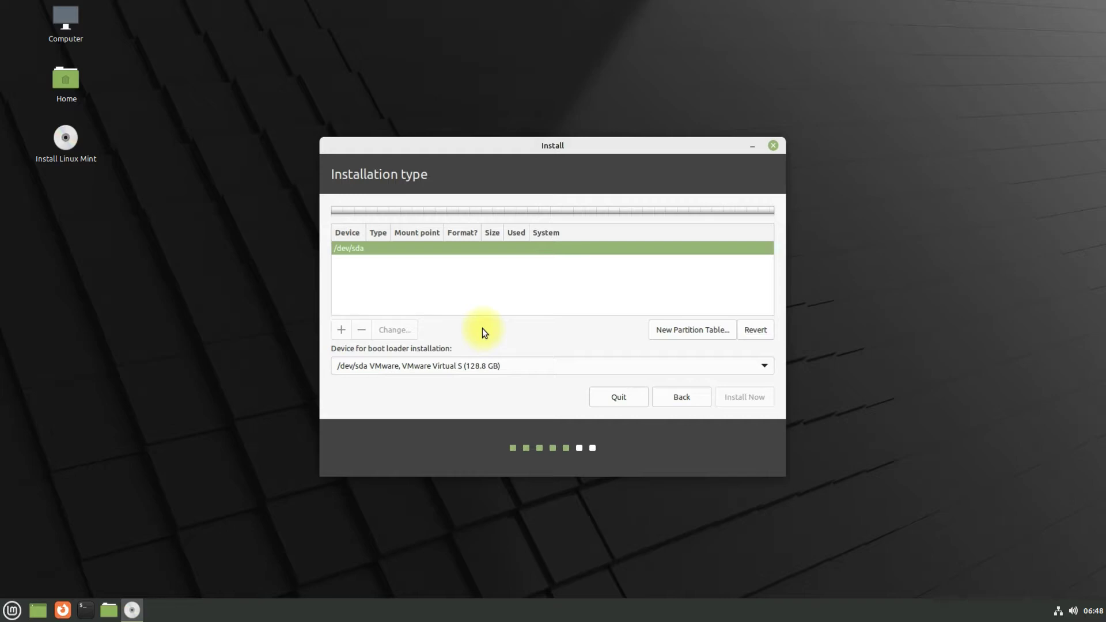
click(679, 330)
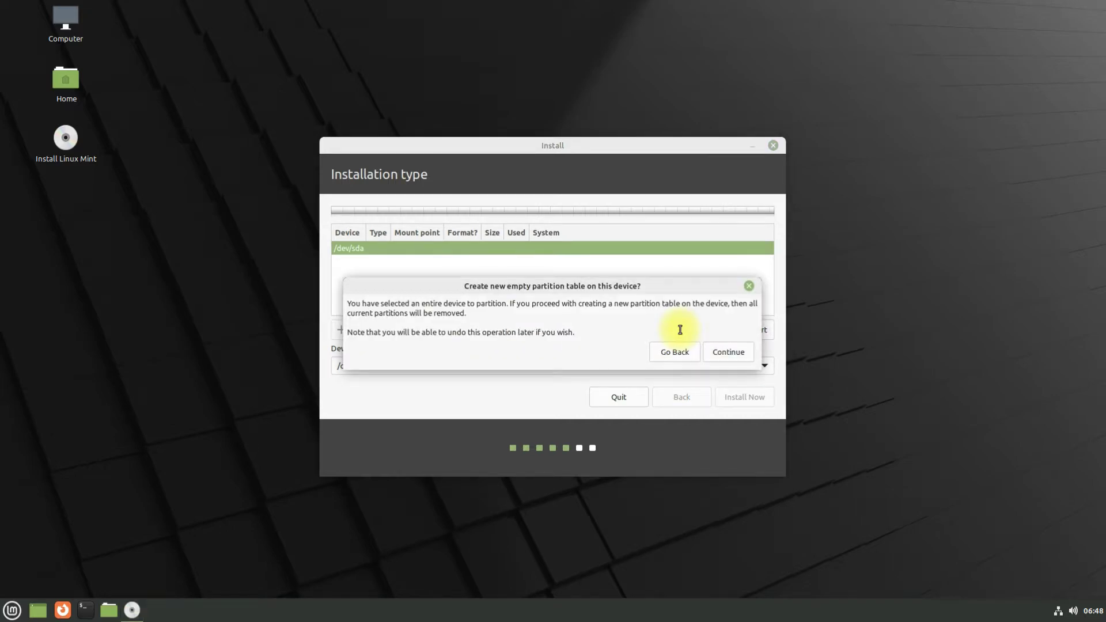
click(728, 352)
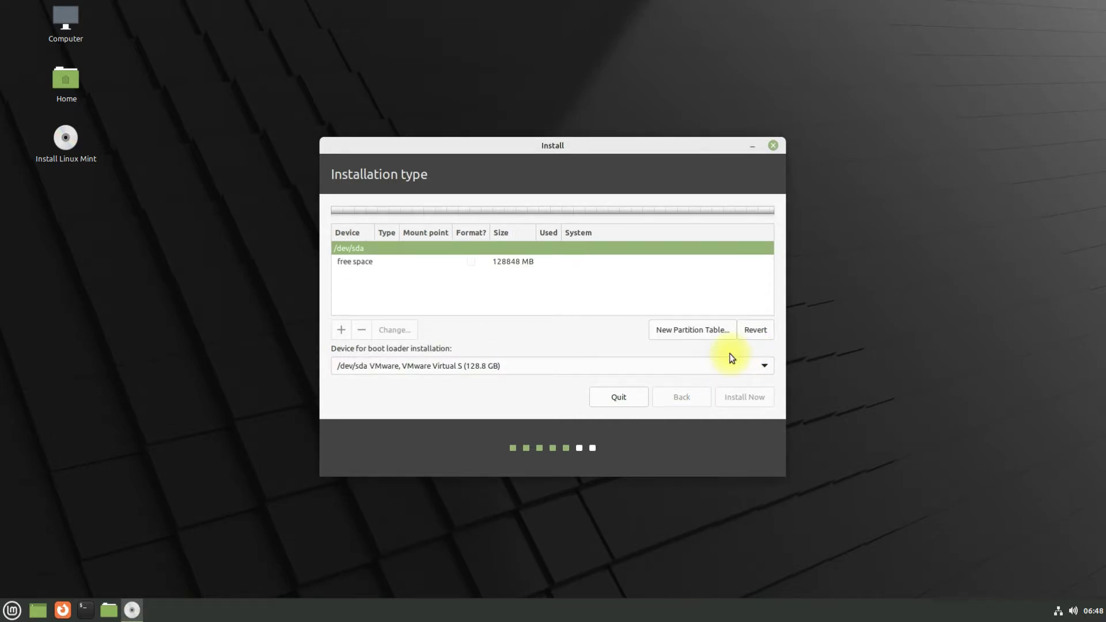
- Create a 512 MB EFI System Partition in the free space
click(464, 264)
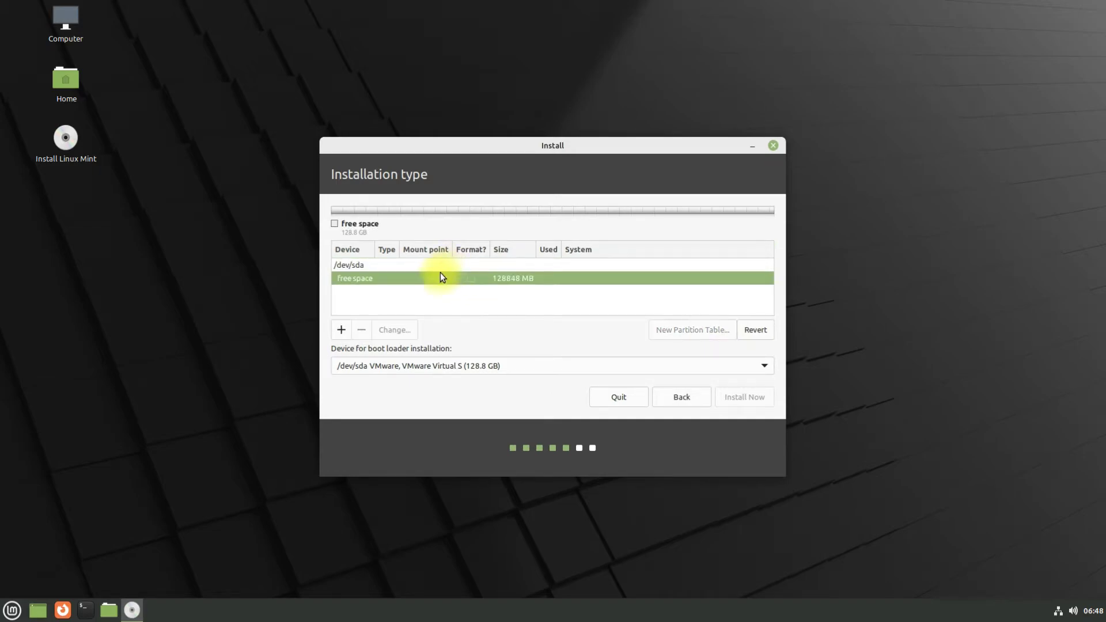
click(341, 331)
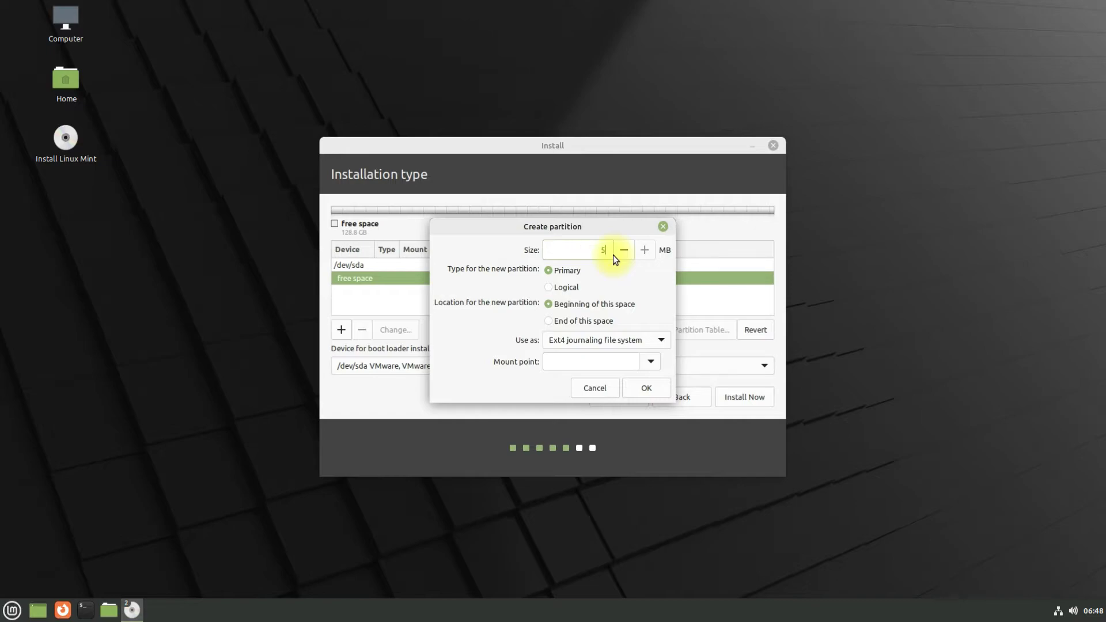
text(512)
click(668, 340)
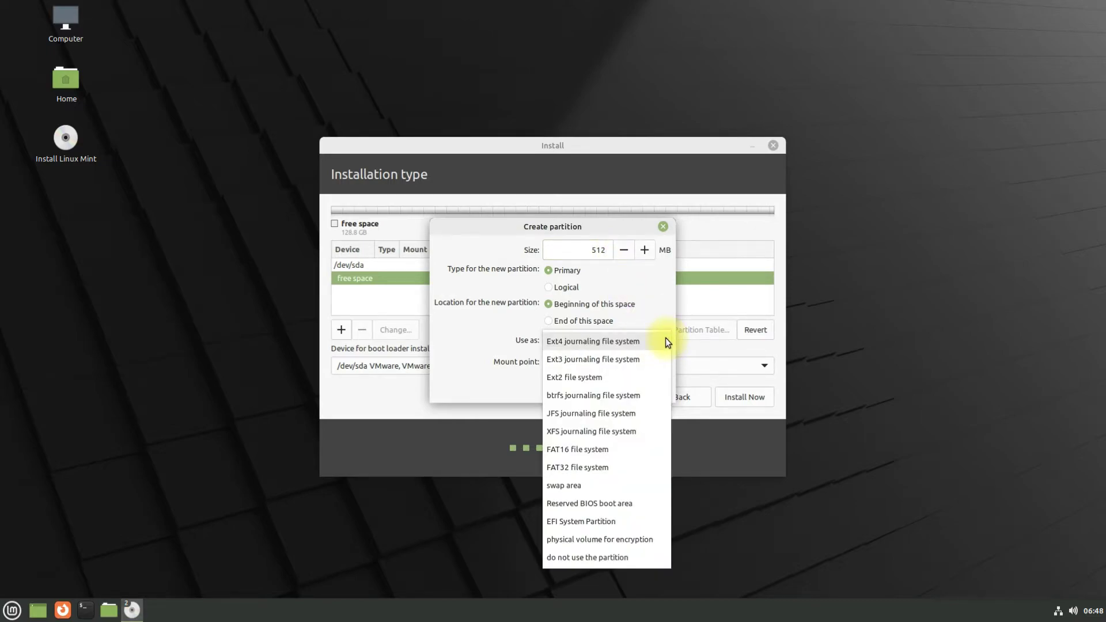
click(600, 521)
click(652, 370)
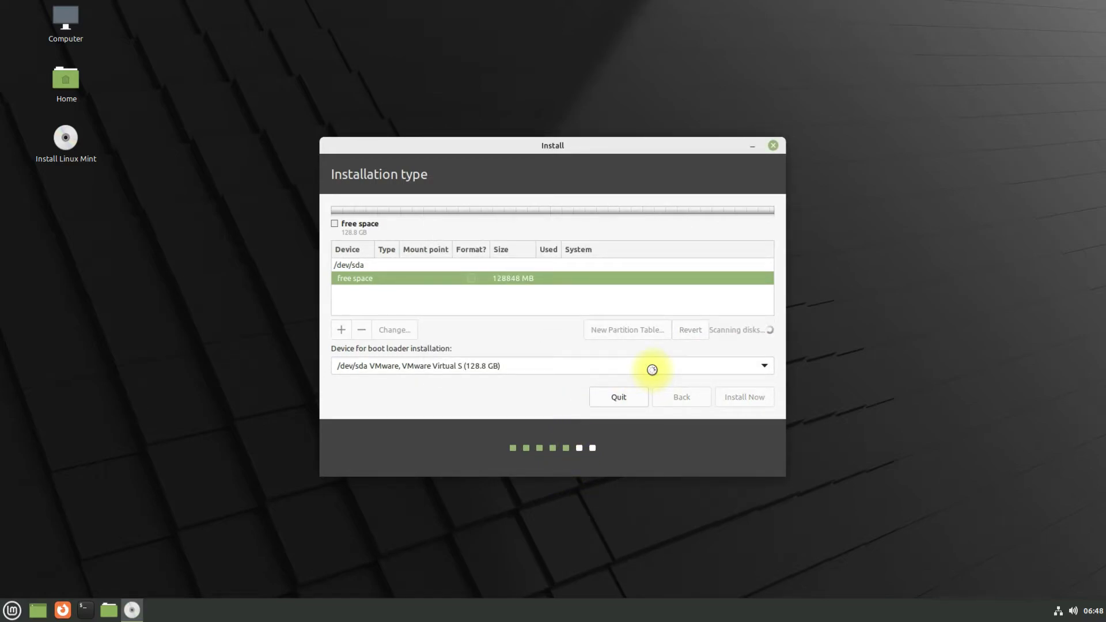
- Create an 8192 MB swap partition in the free space
click(386, 307)
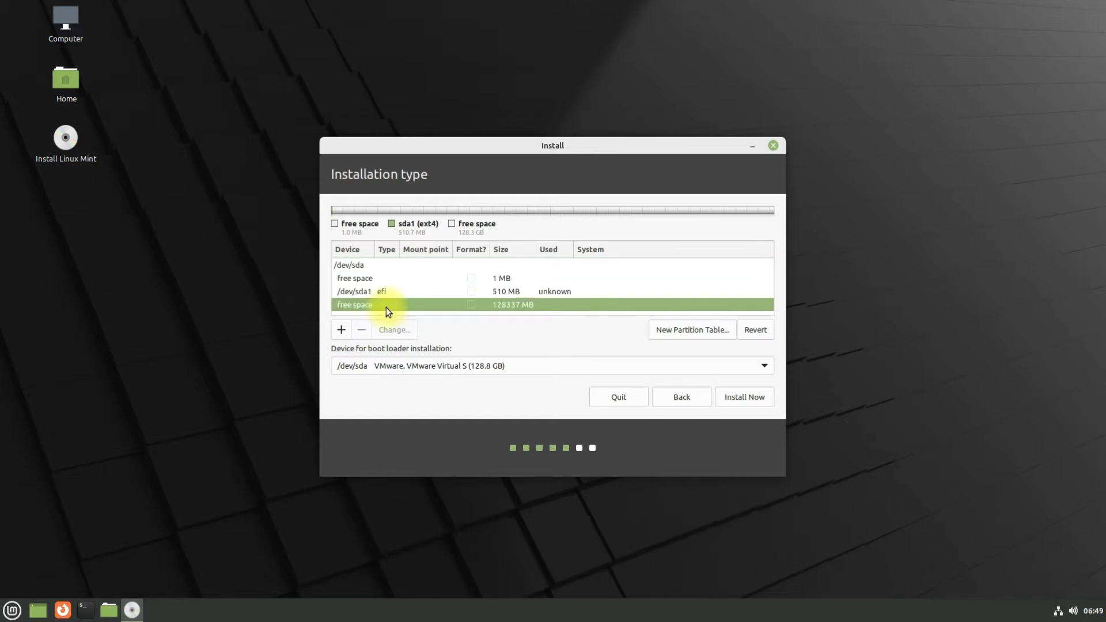
click(335, 328)
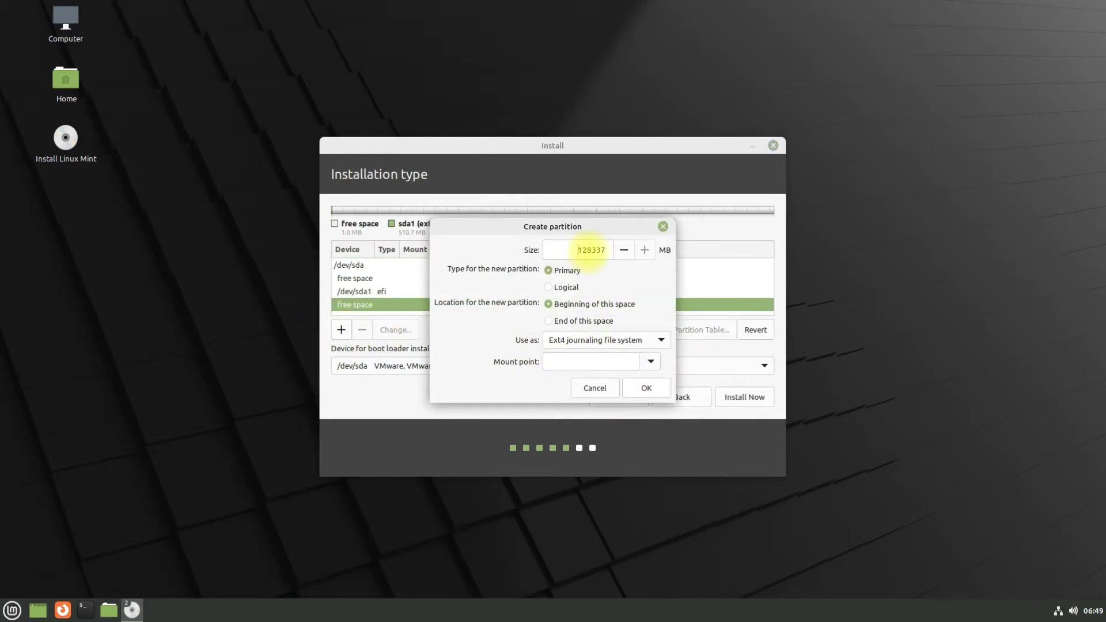
double_click(609, 250)
click(660, 340)
click(660, 336)
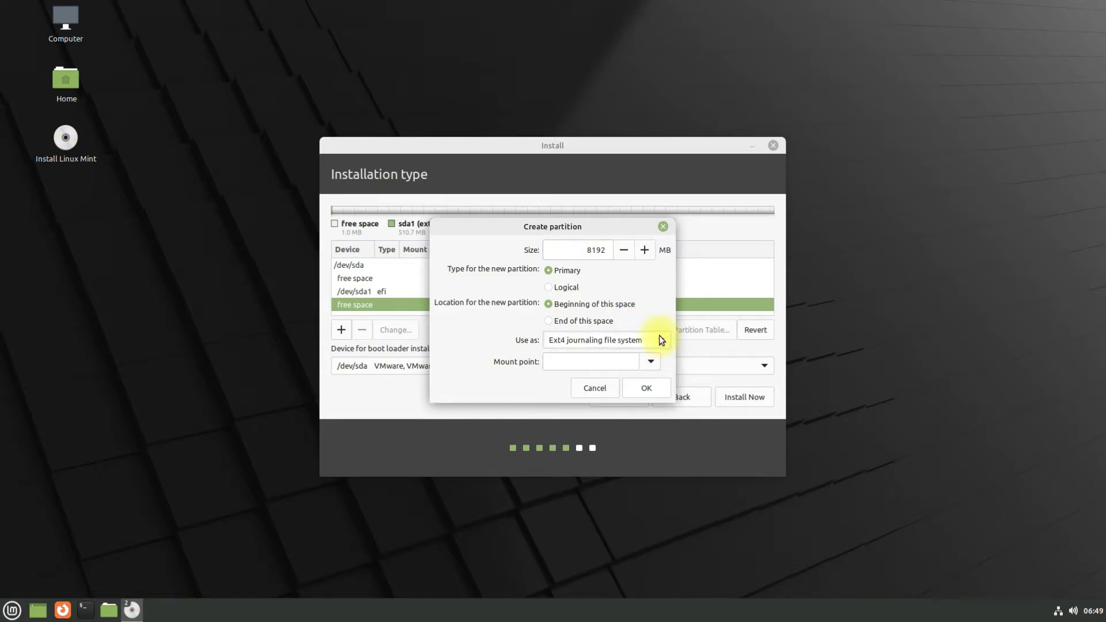
click(660, 335)
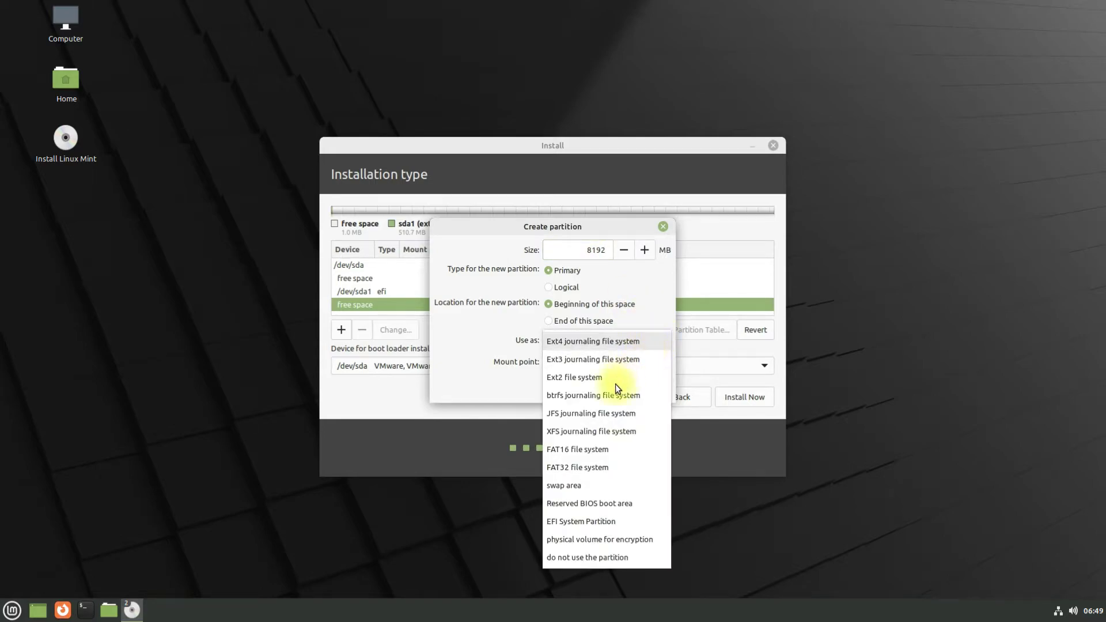
click(576, 486)
click(644, 366)
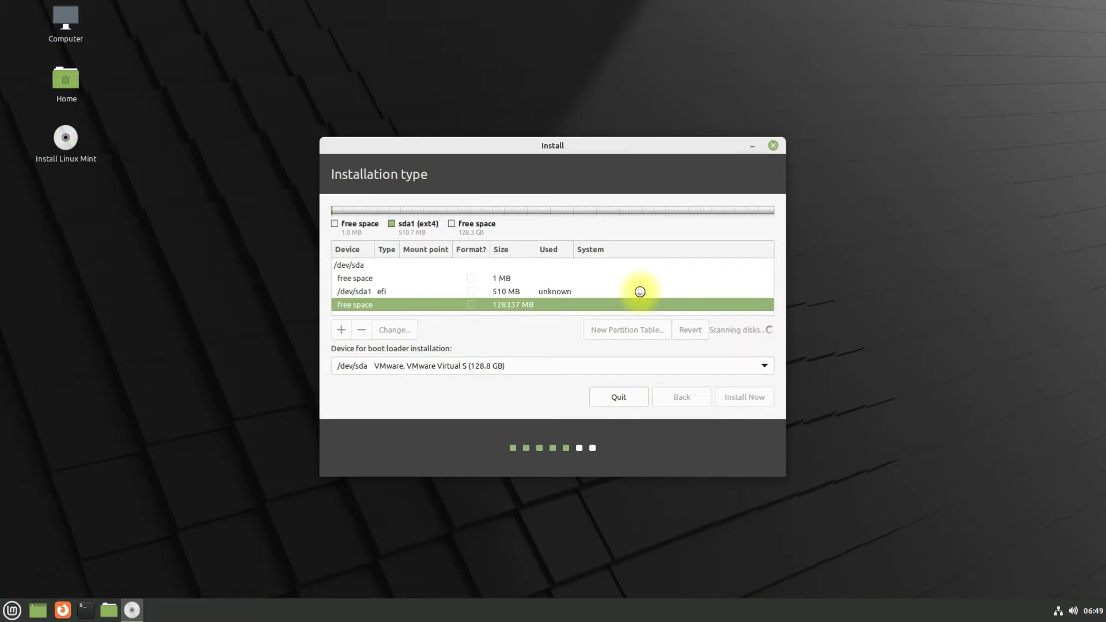
- Create a 70000 MB Ext4 partition mounted at /home
click(404, 308)
click(342, 330)
drag(579, 250, 608, 250)
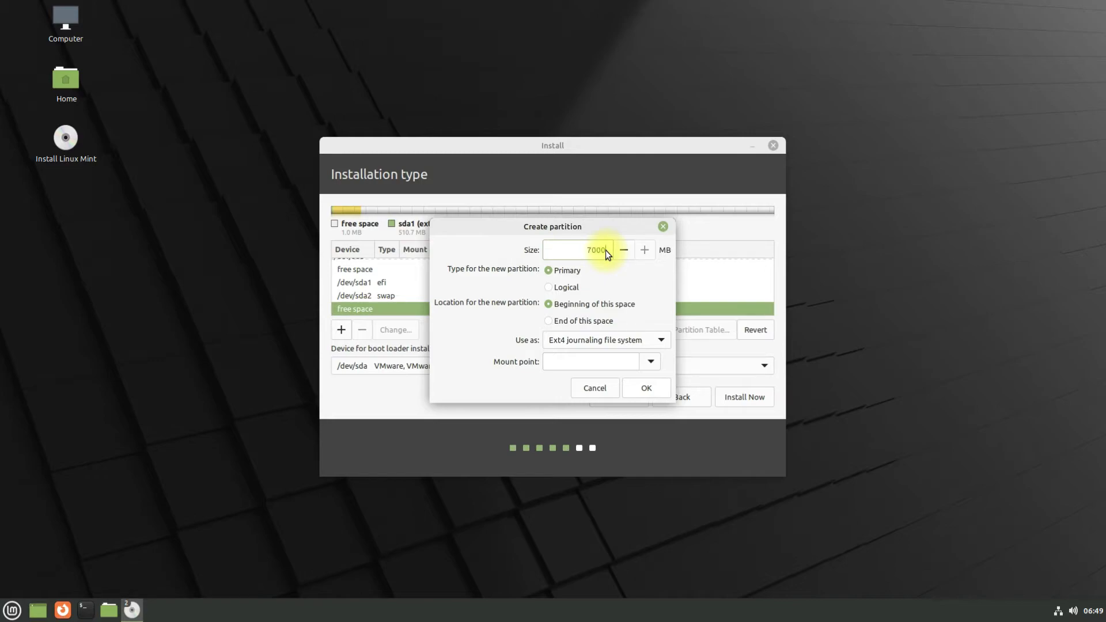
text(70000)
click(661, 340)
click(631, 345)
click(651, 361)
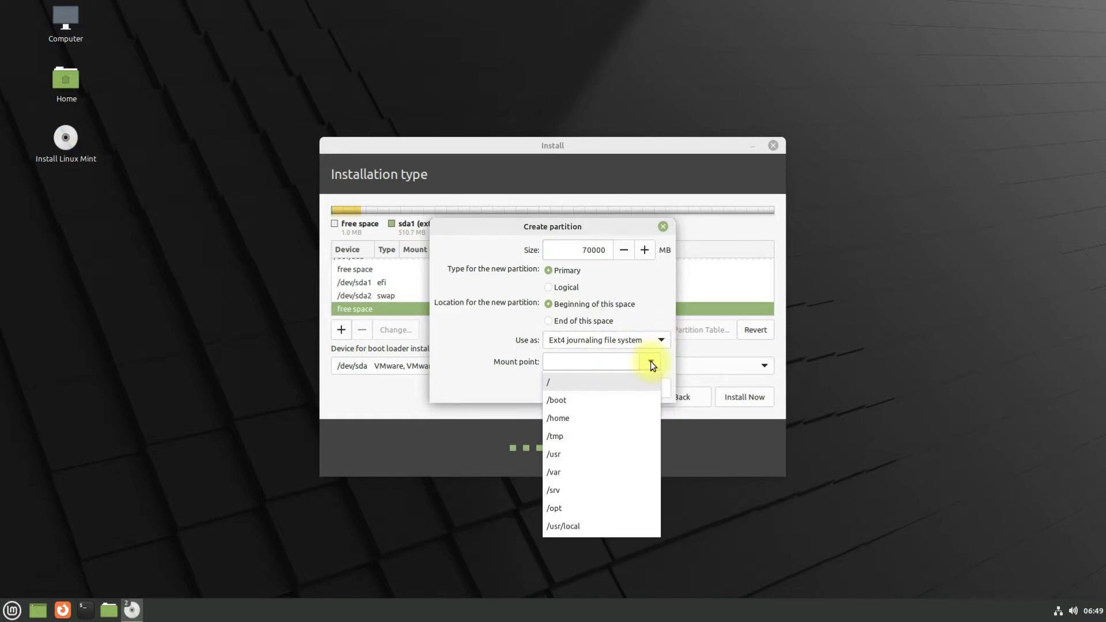
click(562, 418)
click(639, 392)
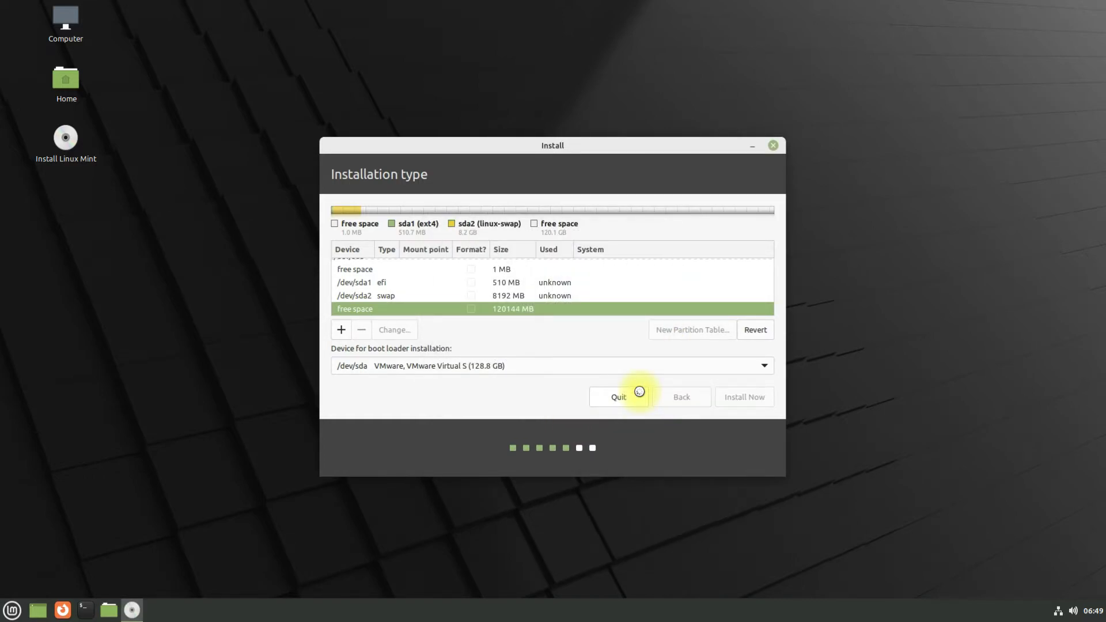
- Create an Ext4 root partition mounted at / from the remaining 50144 MB
scroll(584, 314, down, 1)
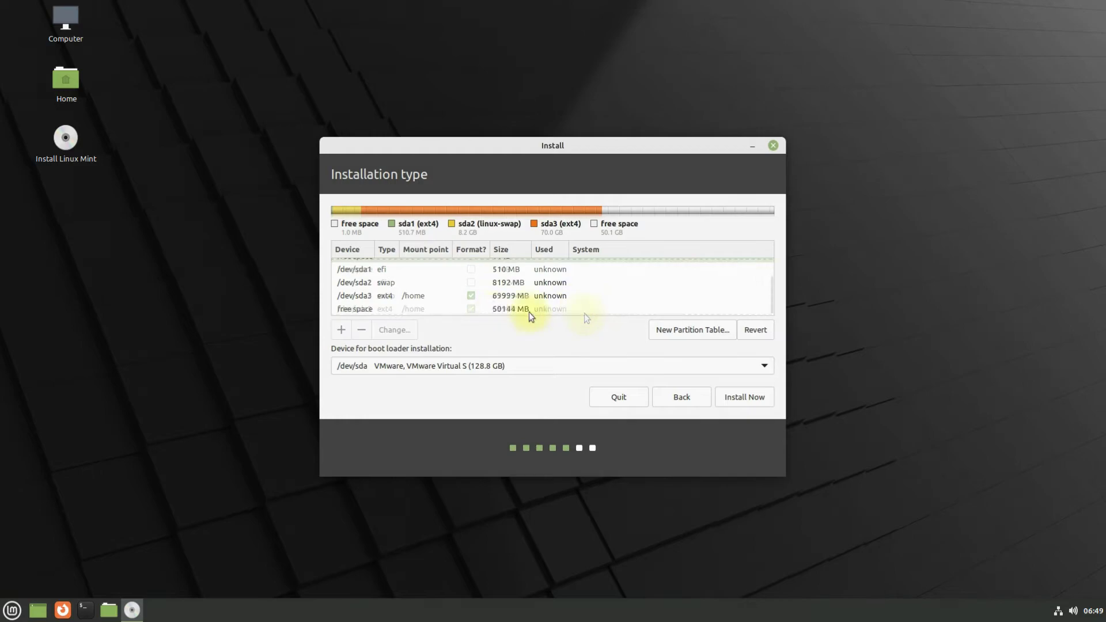
click(368, 309)
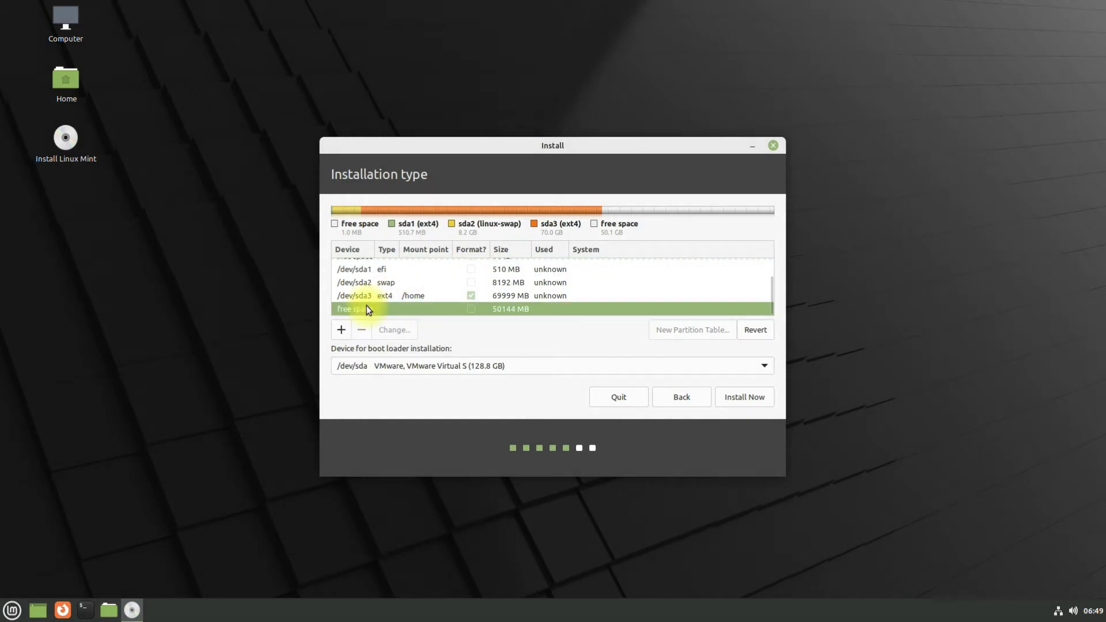
click(341, 332)
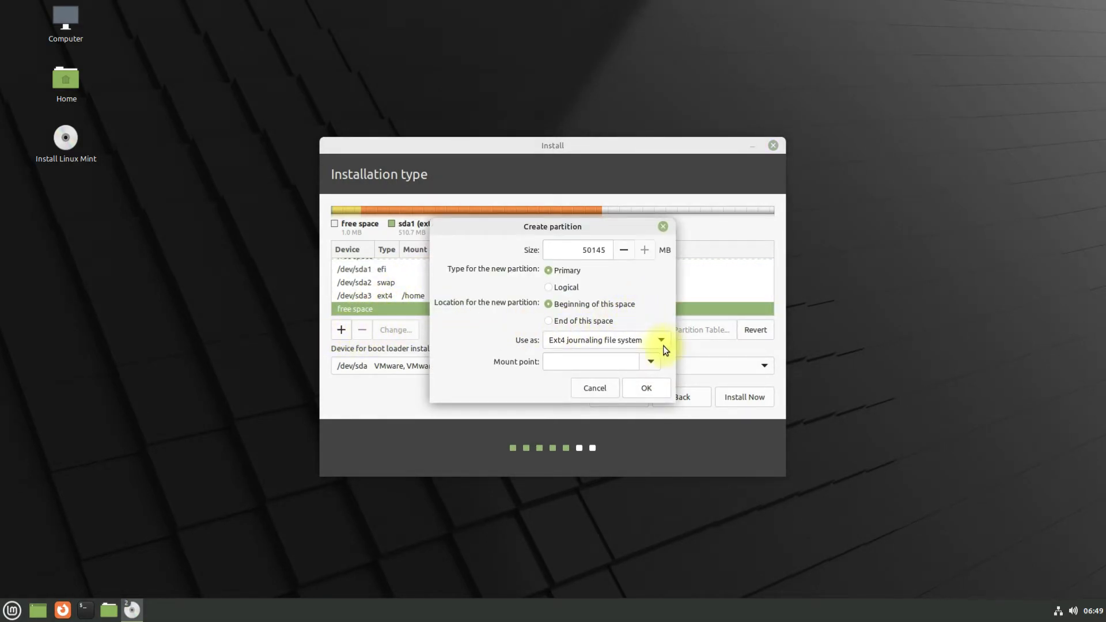
click(652, 360)
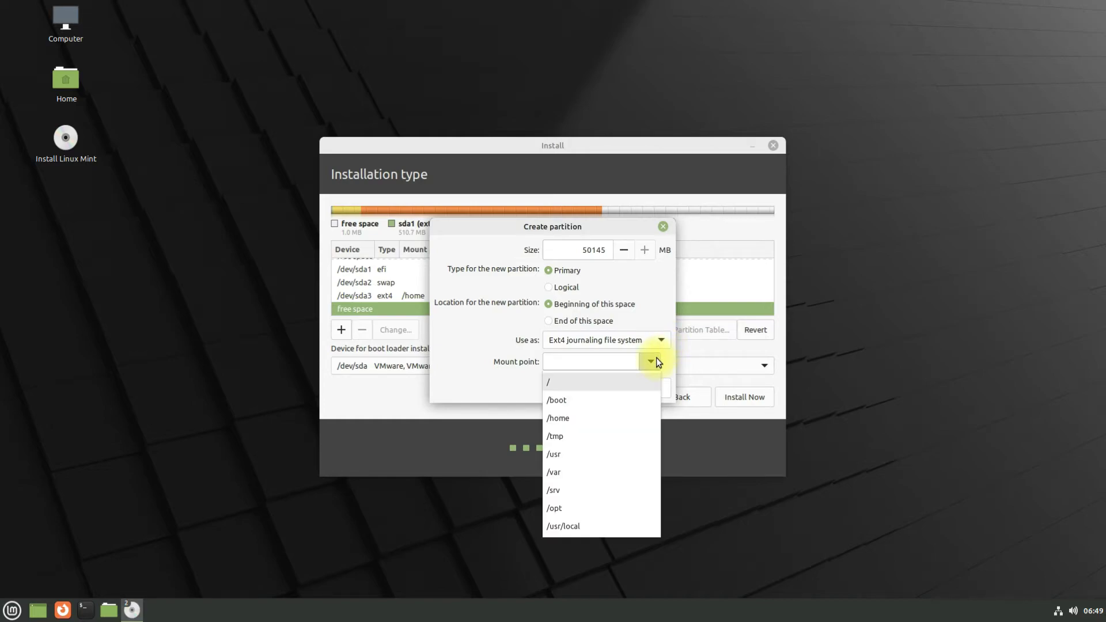
click(561, 383)
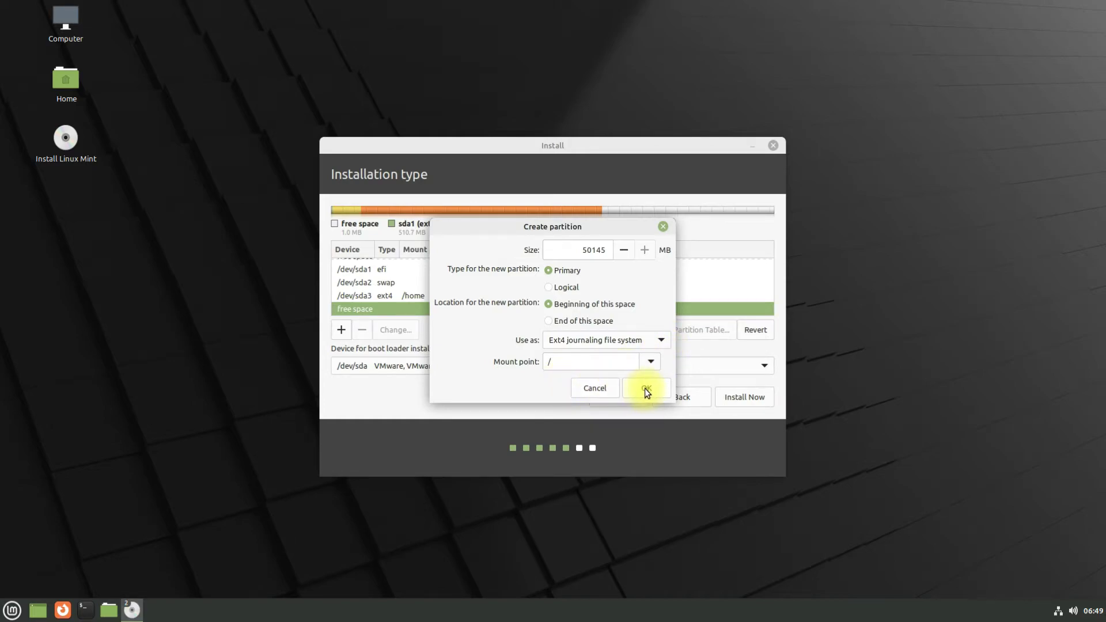
click(646, 388)
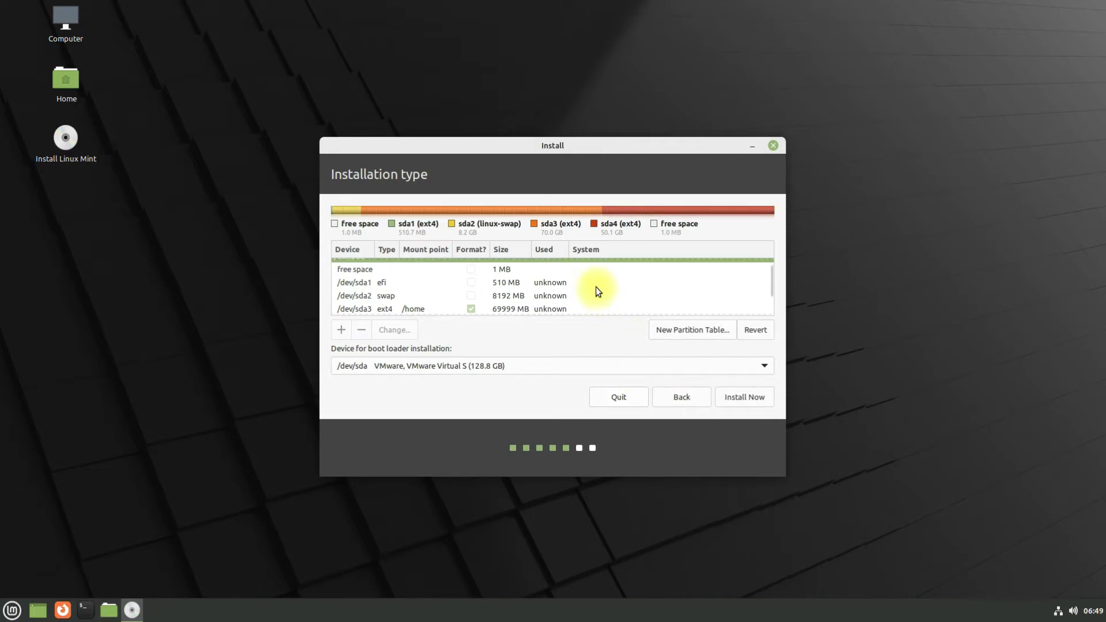
- Review the partition table and start the installation with Install Now
scroll(595, 288, down, 3)
scroll(596, 291, up, 3)
scroll(596, 294, down, 3)
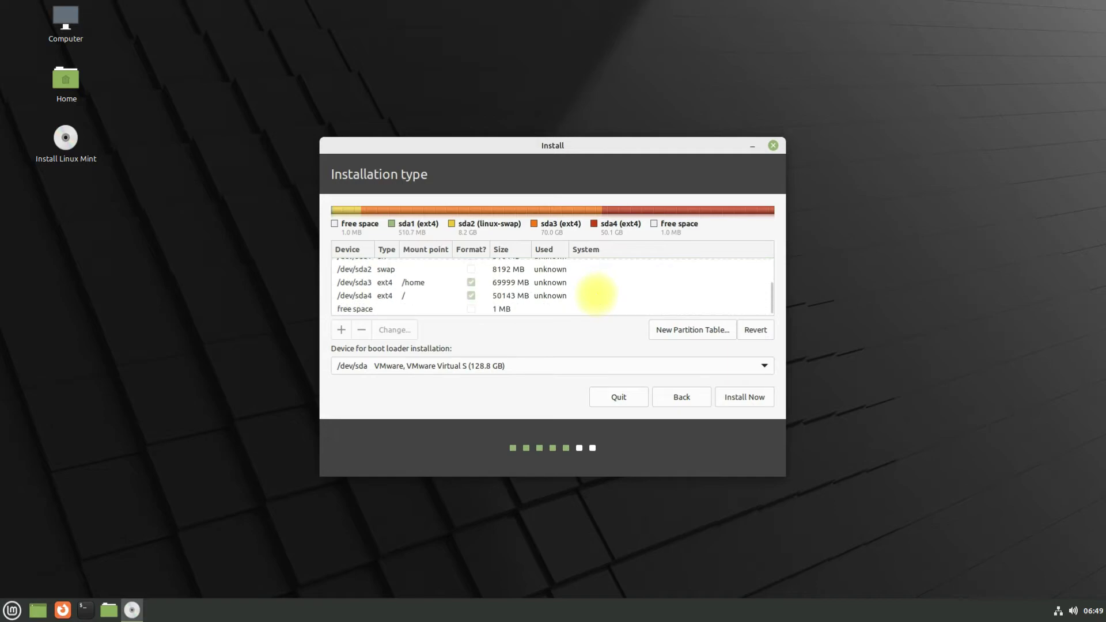
scroll(596, 294, up, 3)
click(744, 398)
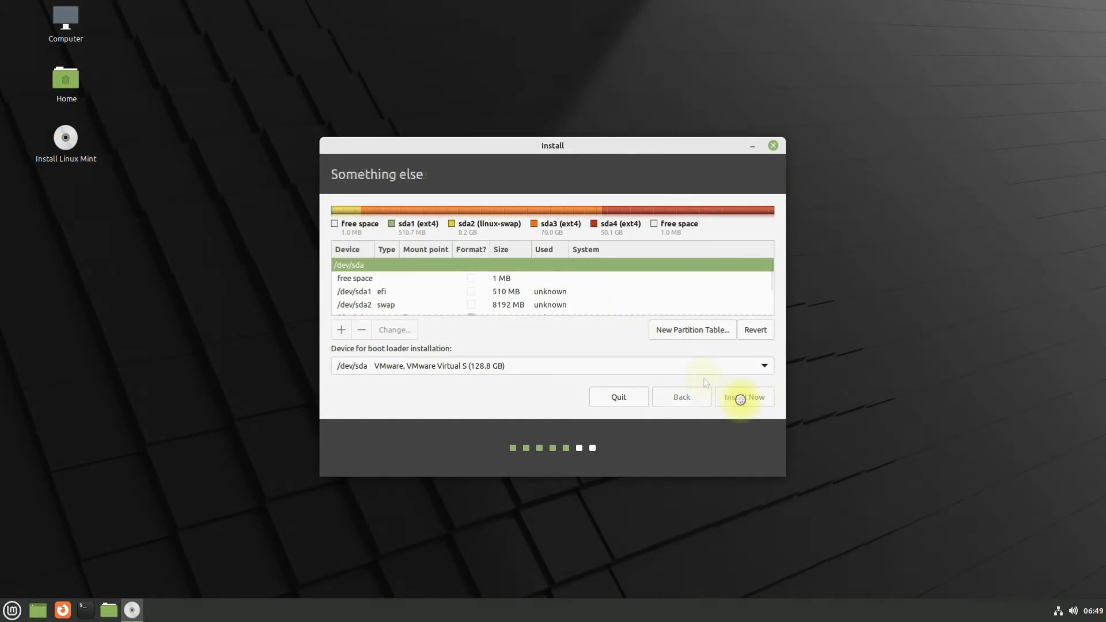
- Write the partition changes to disk, accept the location, and name the computer Mint21
click(702, 429)
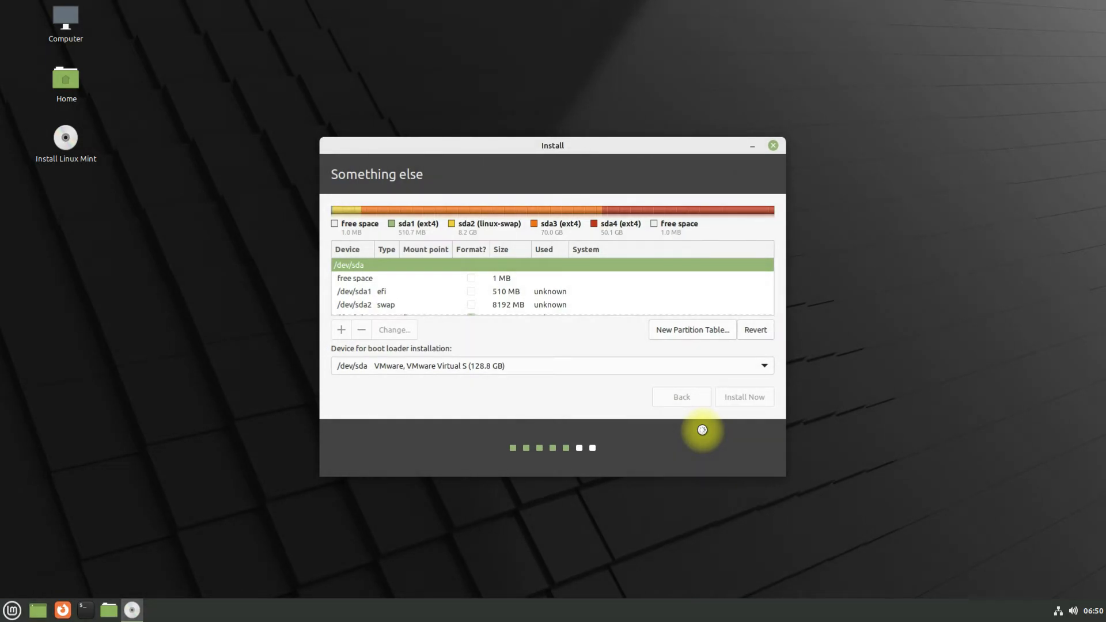
click(743, 399)
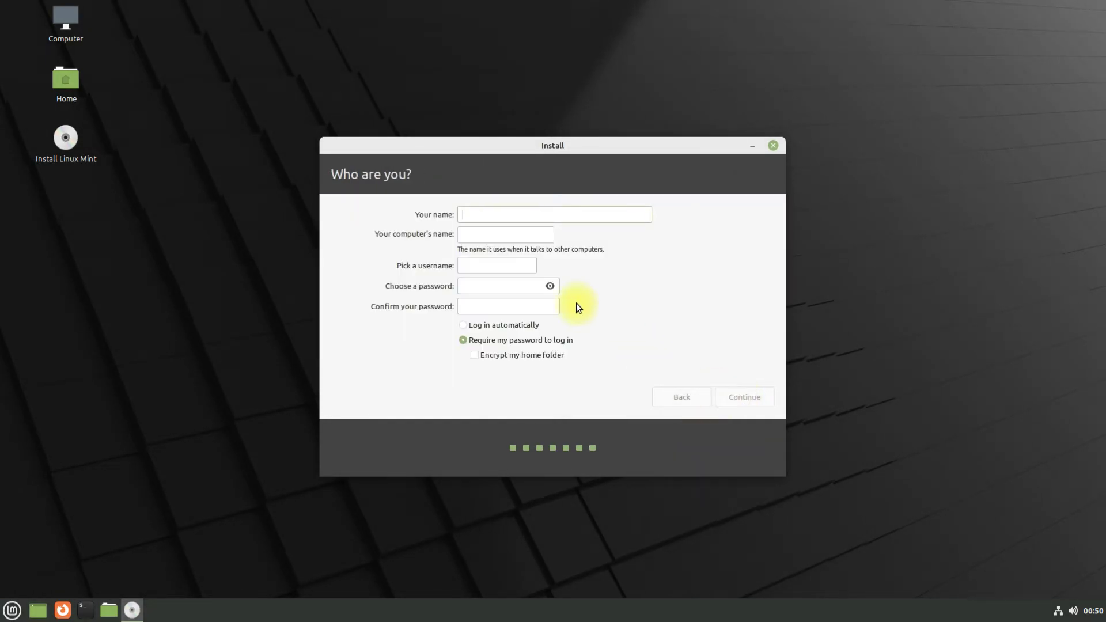
click(487, 233)
text(Linu)
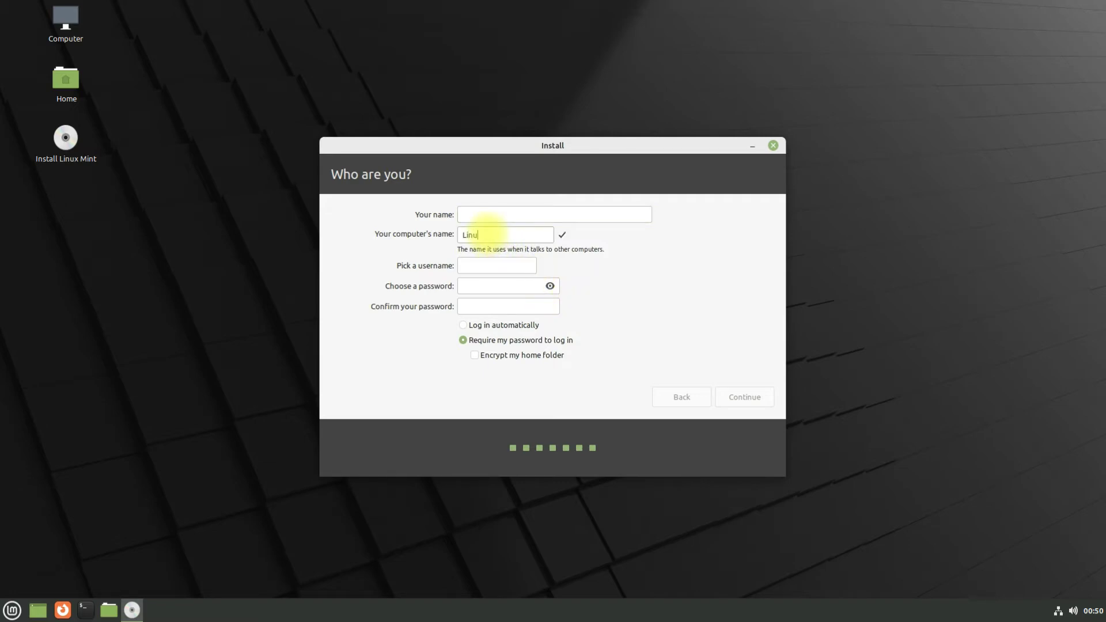
text(x-Mint)
key(BackSpace)
key(BackSpace)
key(BackSpace)
key(BackSpace)
key(BackSpace)
key(BackSpace)
key(BackSpace)
key(BackSpace)
key(BackSpace)
text(Mint21)
- Enter the user's name, type the account password twice, and enable home folder encryption
click(500, 216)
text(techsolution)
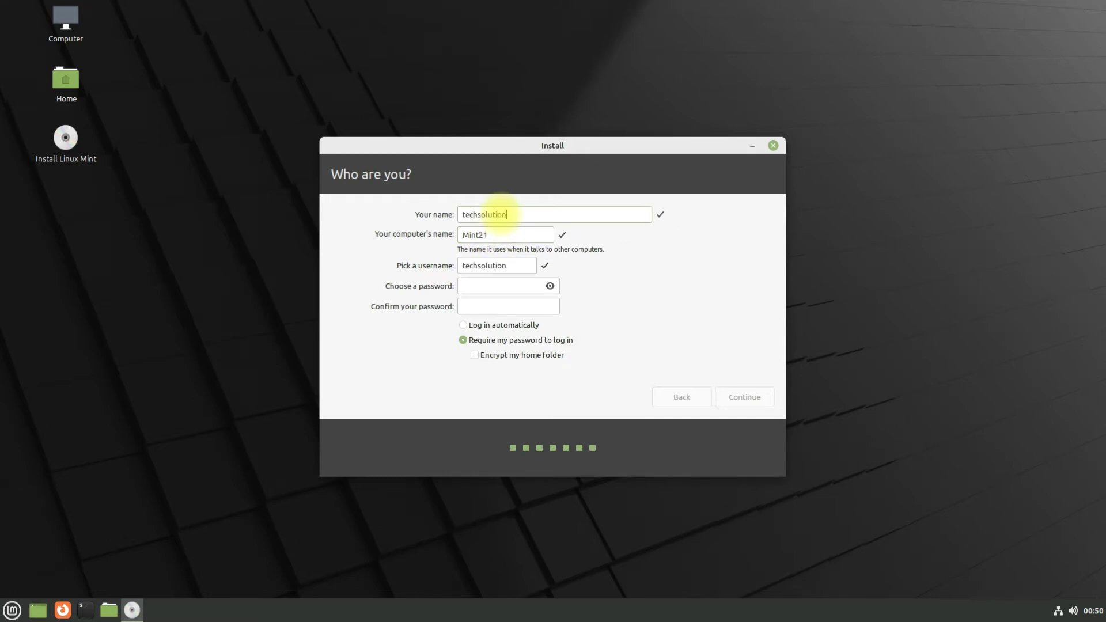
text(z)
click(509, 292)
text(123456)
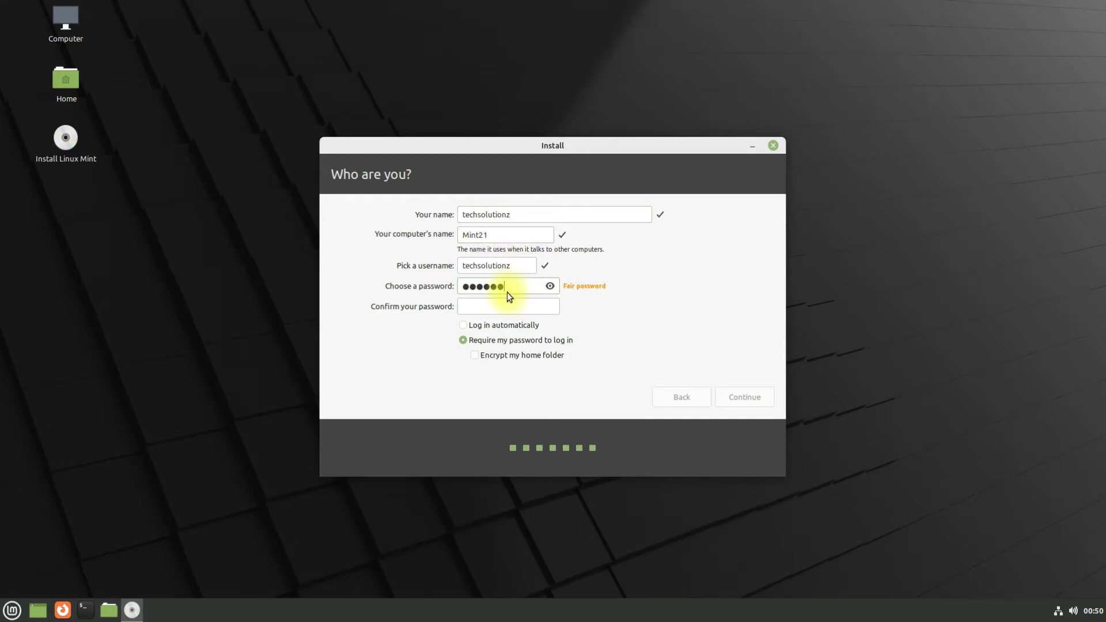
key(Tab)
text(123456)
click(475, 356)
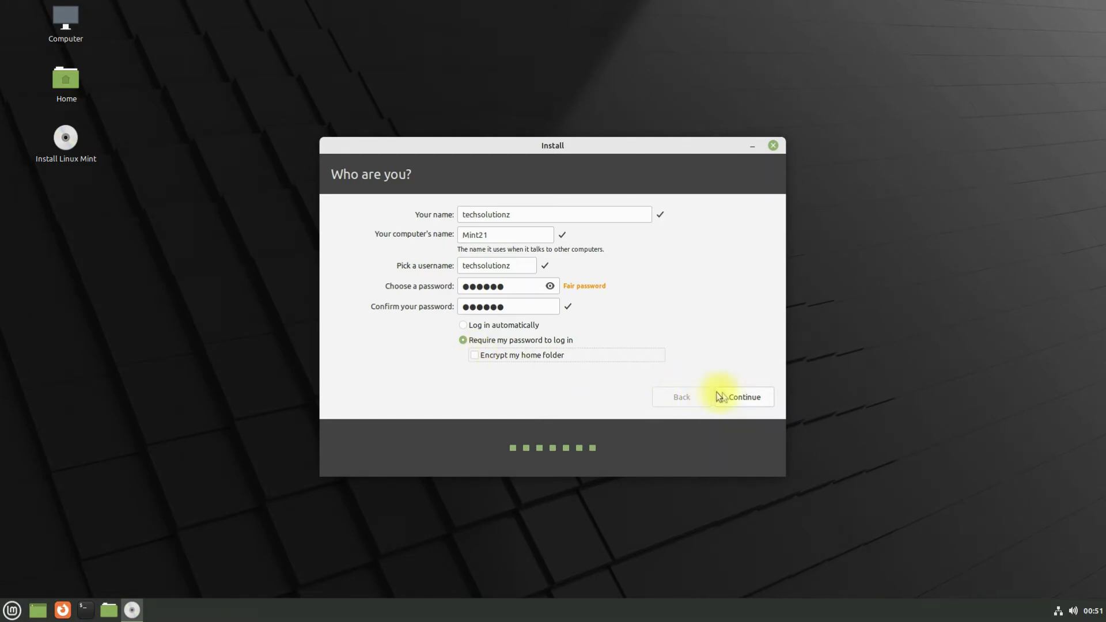
- Accept the account details and let the installation run until Installation Complete appears
click(738, 397)
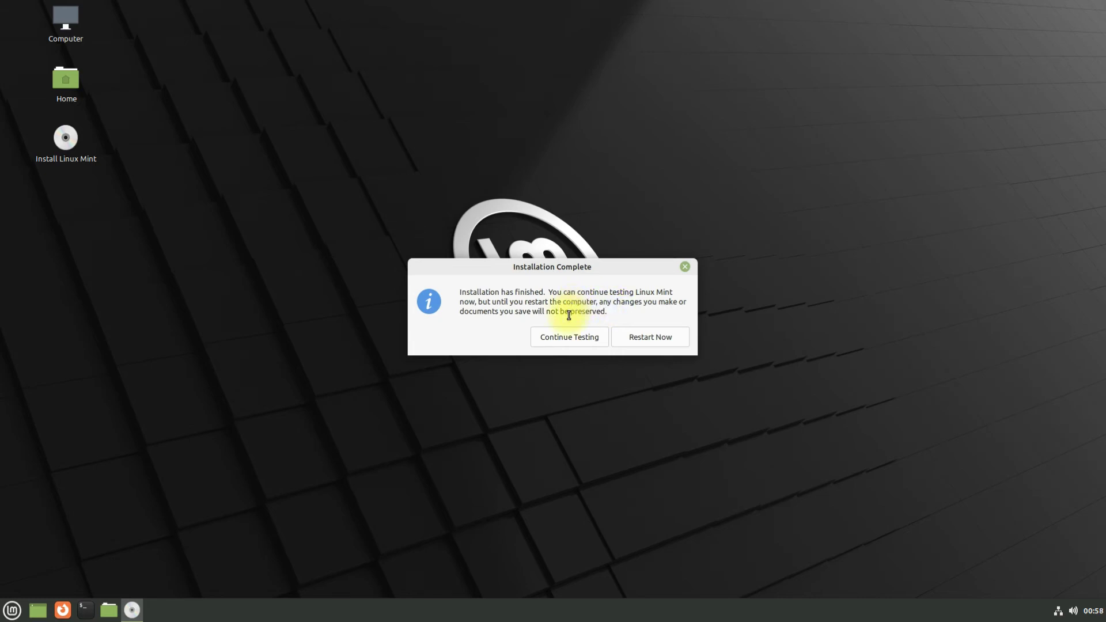
- Restart into the installed system and log in with the account password
click(650, 336)
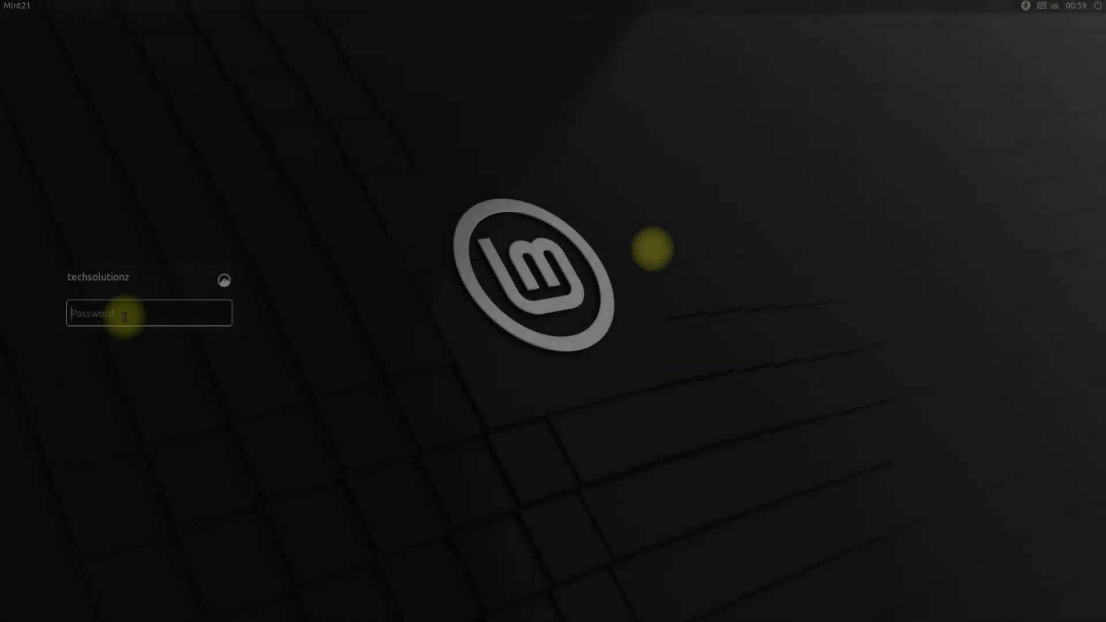
text(••••••)
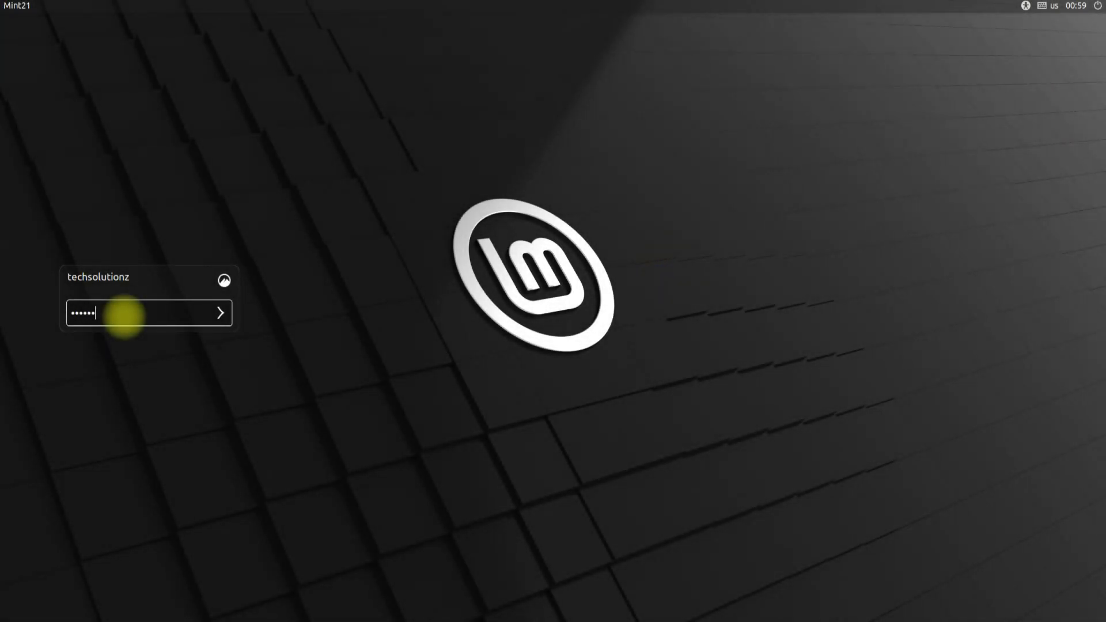
click(219, 316)
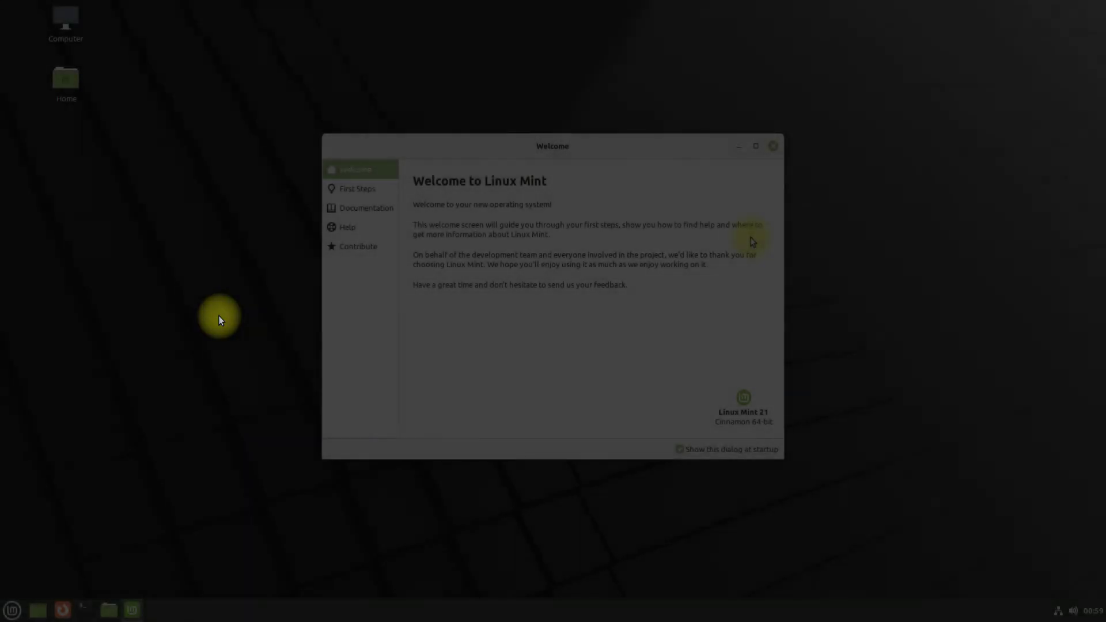